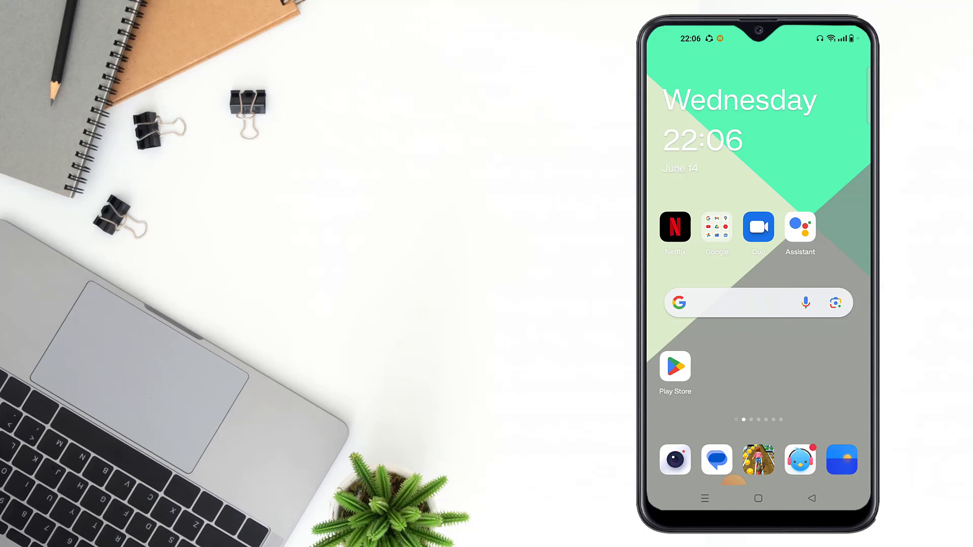
Swipe up on the home screen to reveal the All apps drawer.
drag(758, 380, 757, 190)
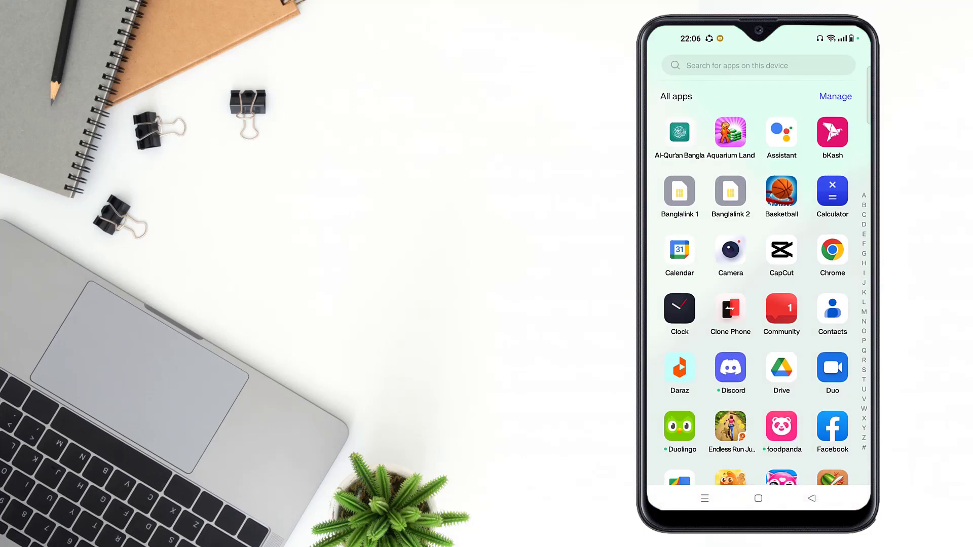
drag(758, 342, 757, 258)
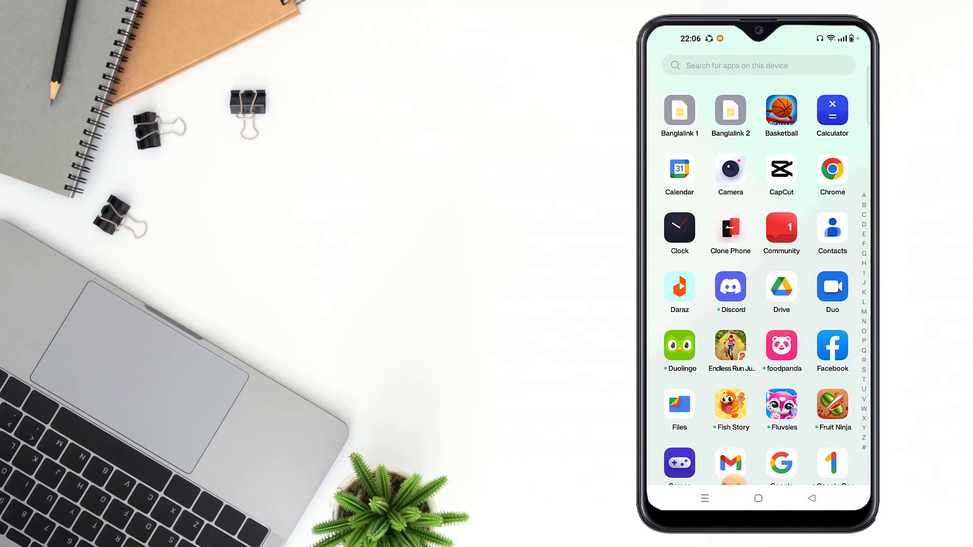
Launch Facebook and reach the Edit profile page via the profile tab's settings menu.
click(833, 346)
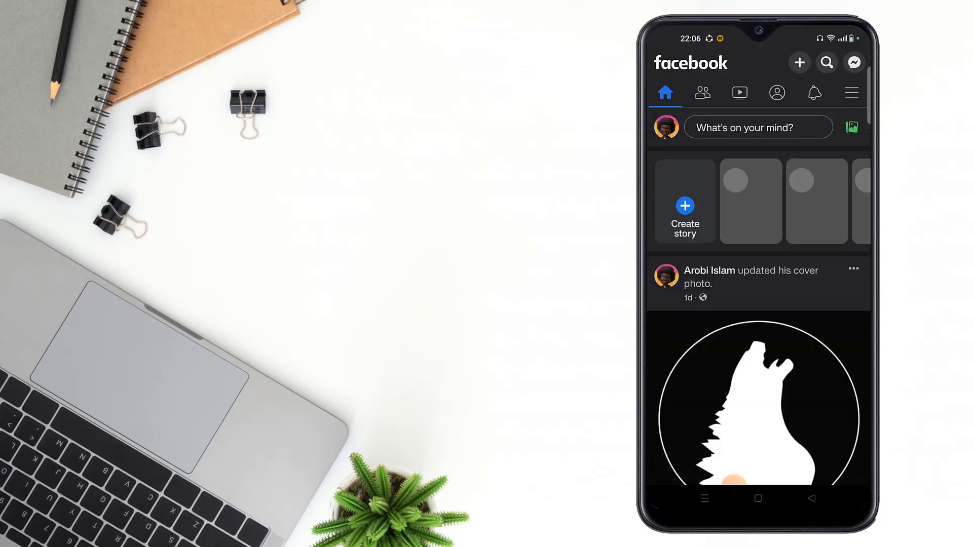
click(777, 93)
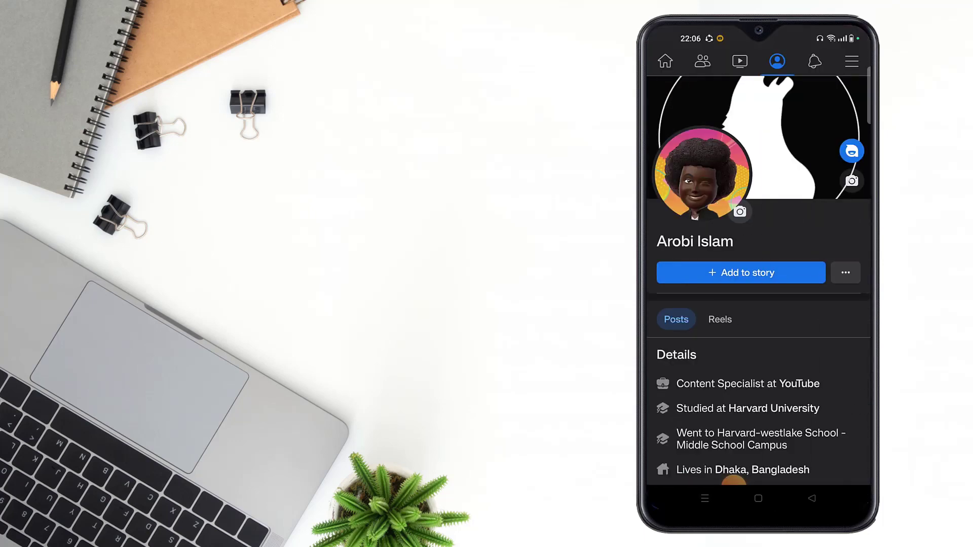
click(845, 272)
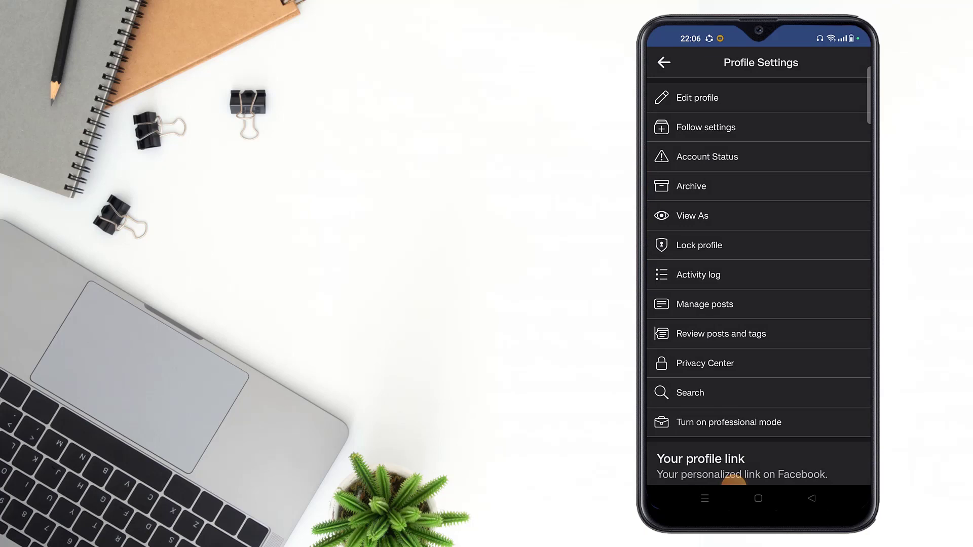
click(696, 97)
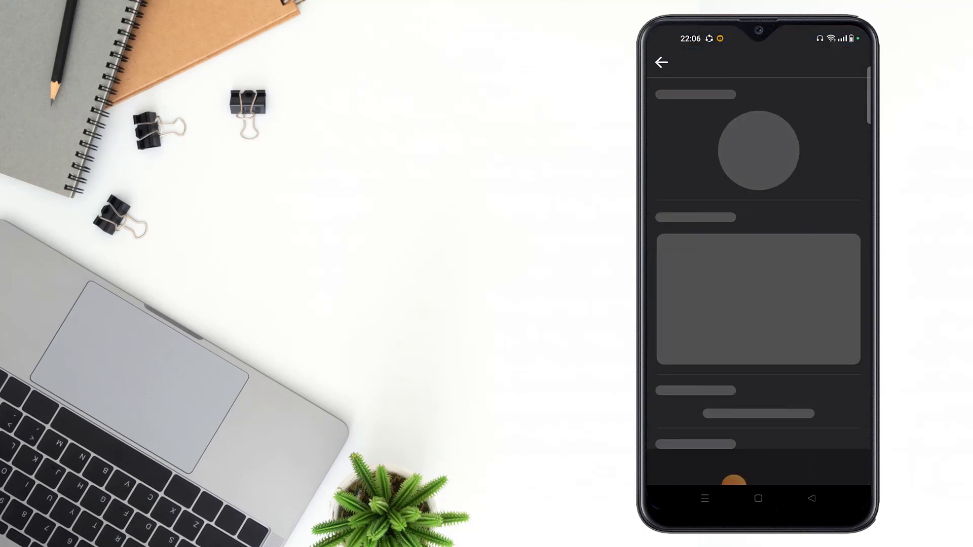
scroll(758, 281, down, 10)
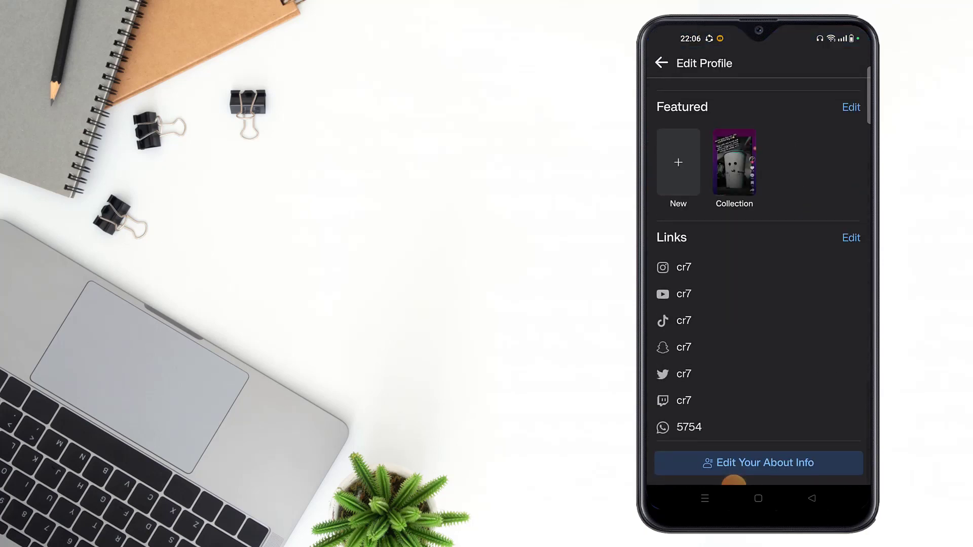
Add a new social link in the Links editor and set its platform to QQ.
click(850, 237)
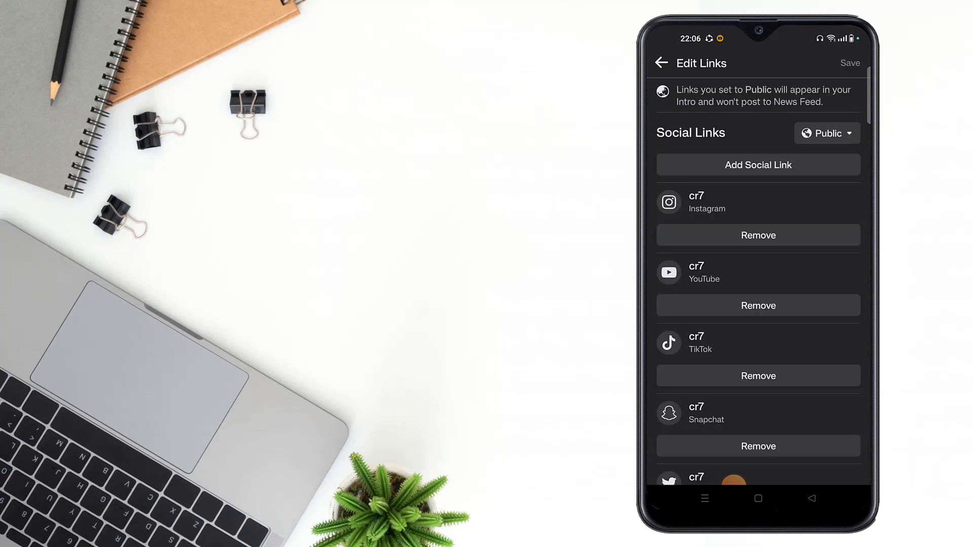
click(758, 165)
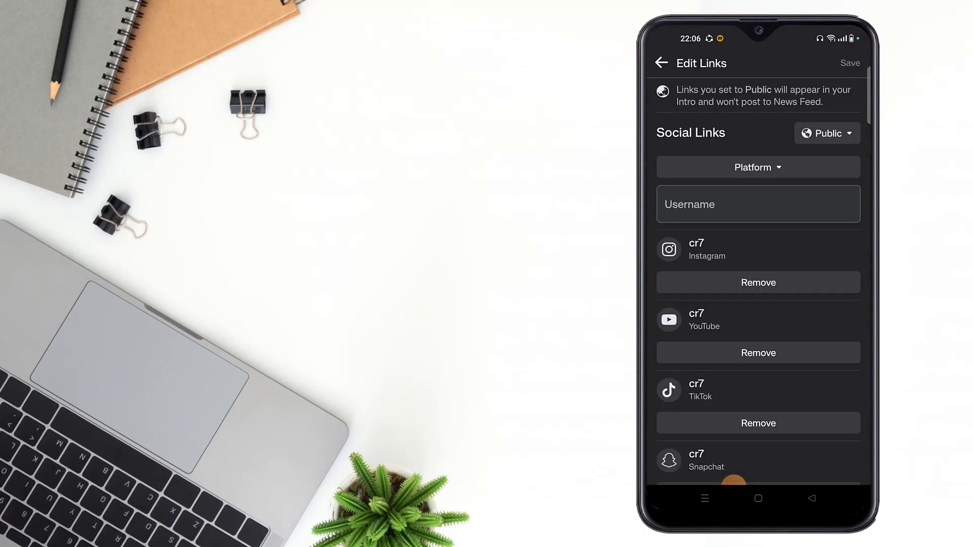
click(757, 167)
scroll(757, 297, down, 10)
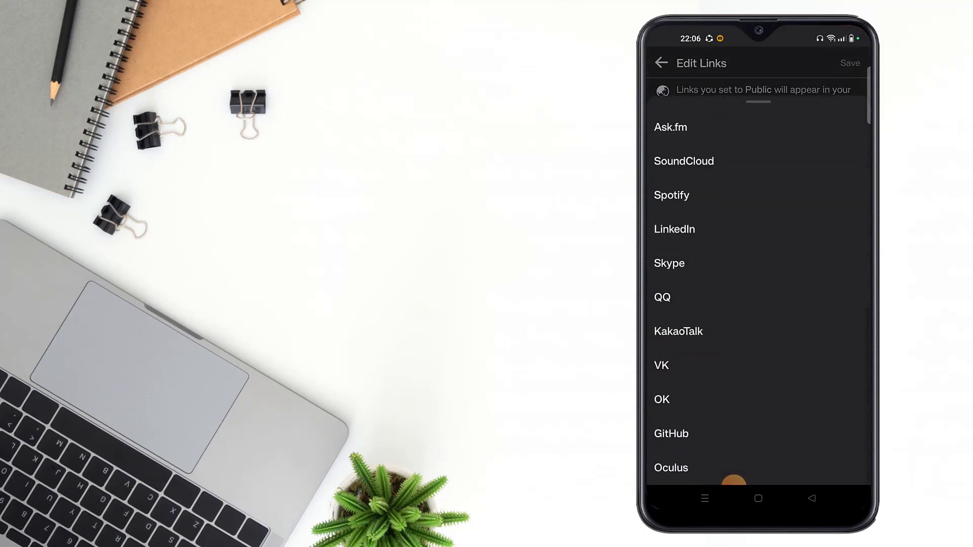
click(661, 298)
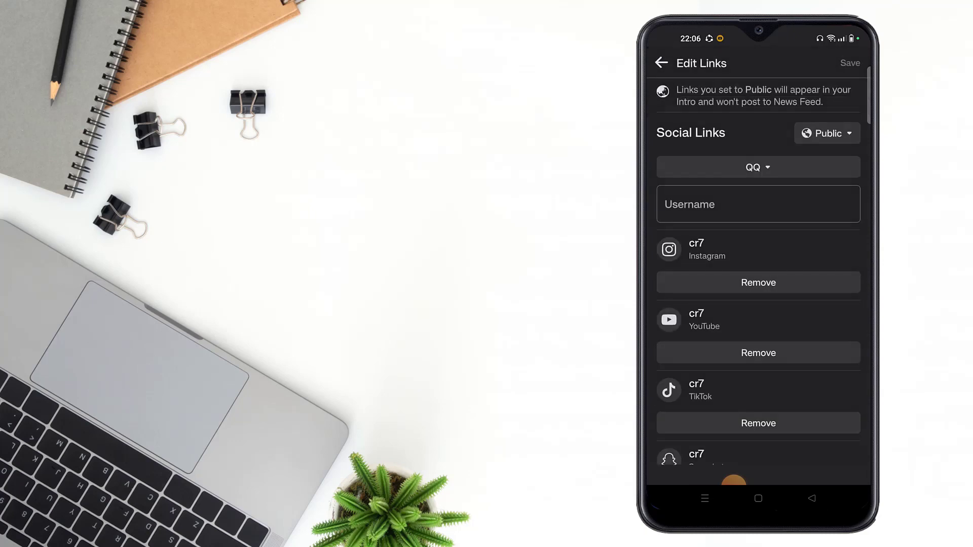
Enter cr7 as the QQ username and finish the entry with Done.
click(757, 204)
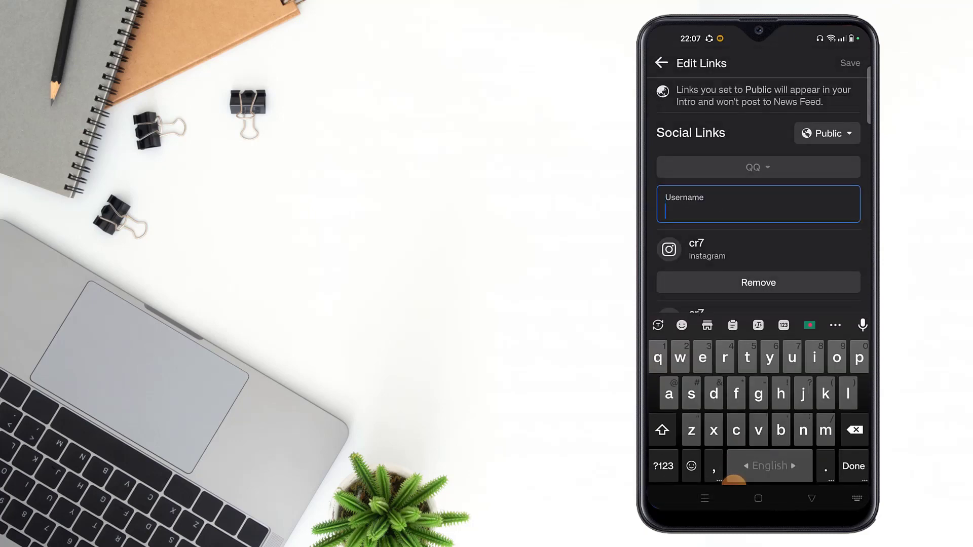
text(jmmnn)
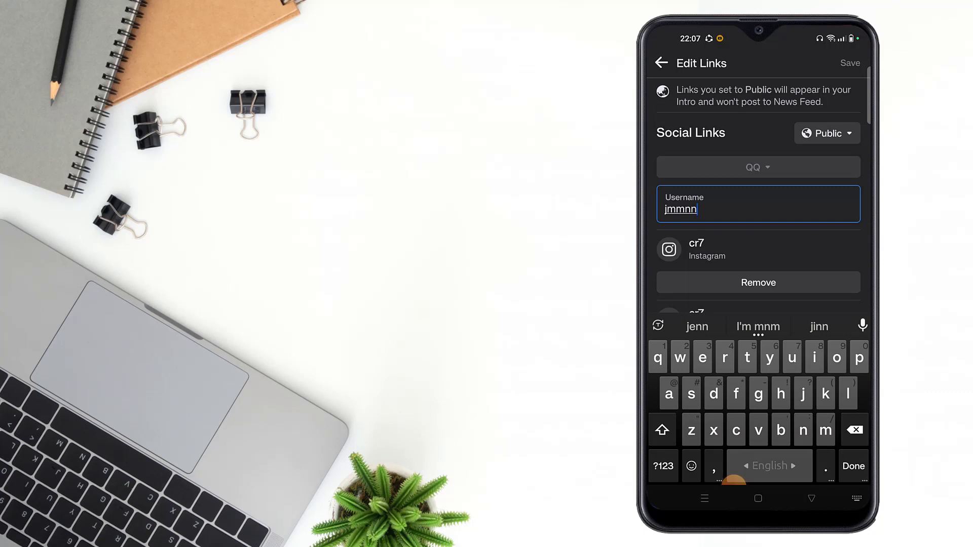
key(BackSpace)
key(BackSpace)
key(BackSpace)
text(c)
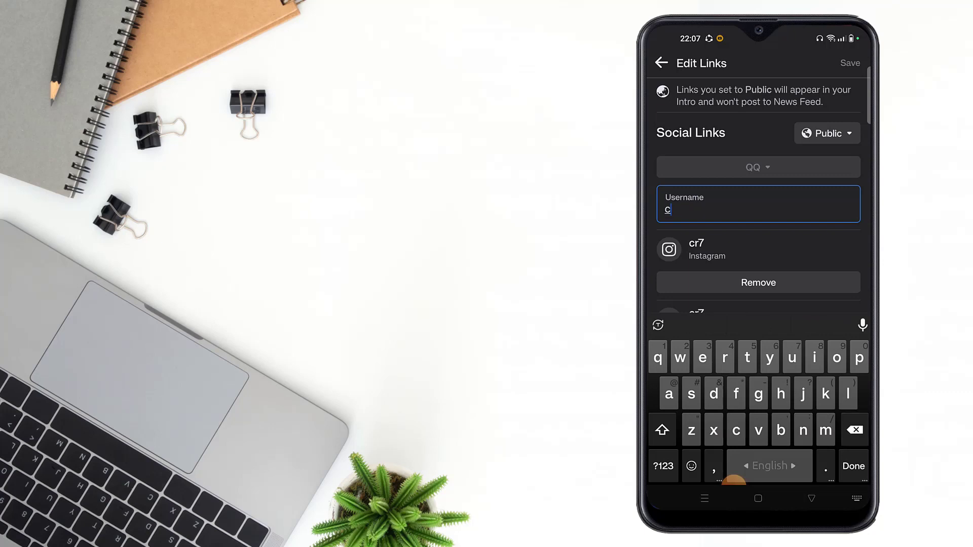
text(r)
click(662, 465)
text(7)
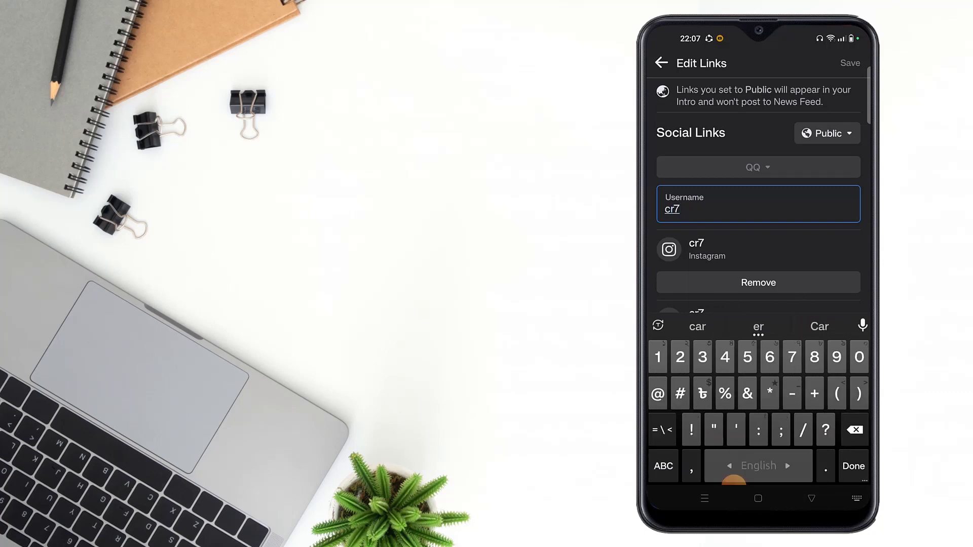
click(852, 465)
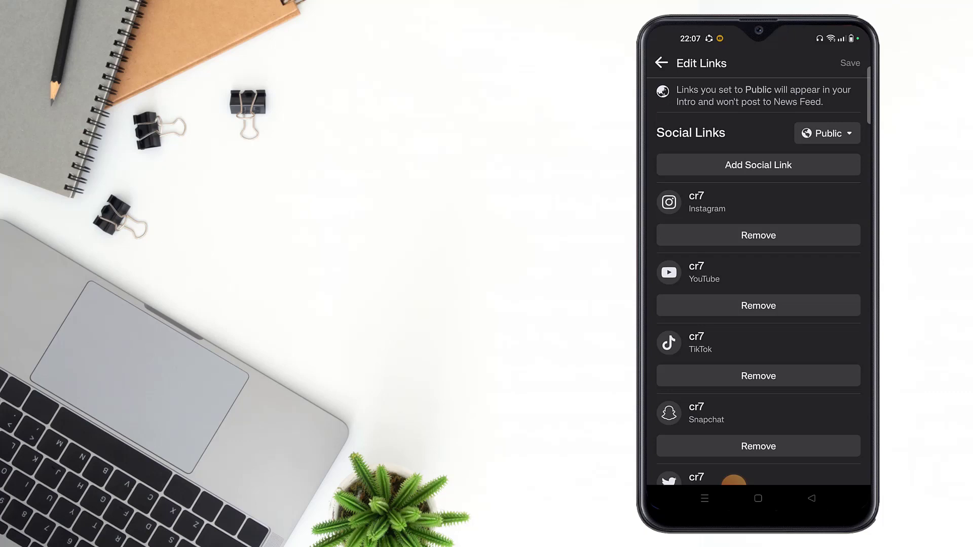
Back out of link editing, dismiss the Changes Not Saved errors and retry Save.
key(Escape)
key(Escape)
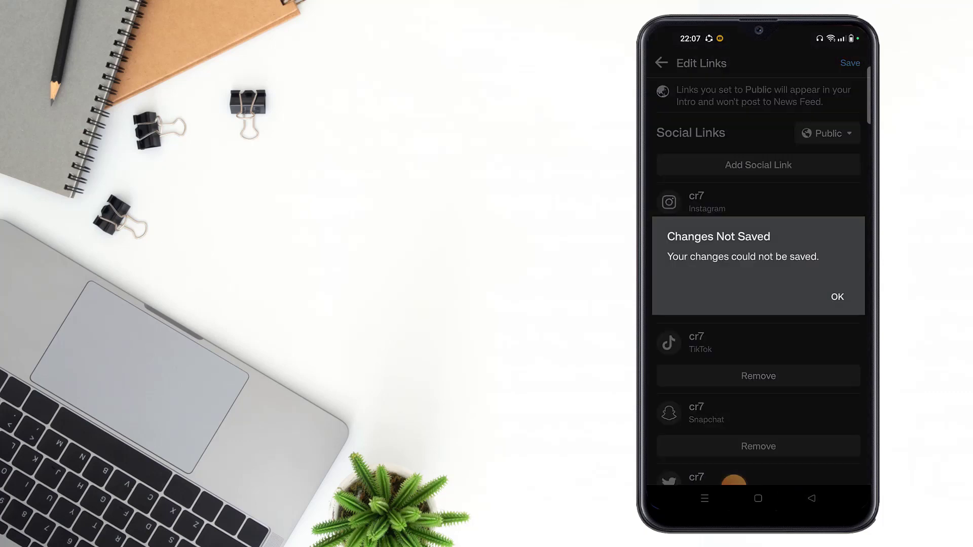
key(Escape)
key(Escape)
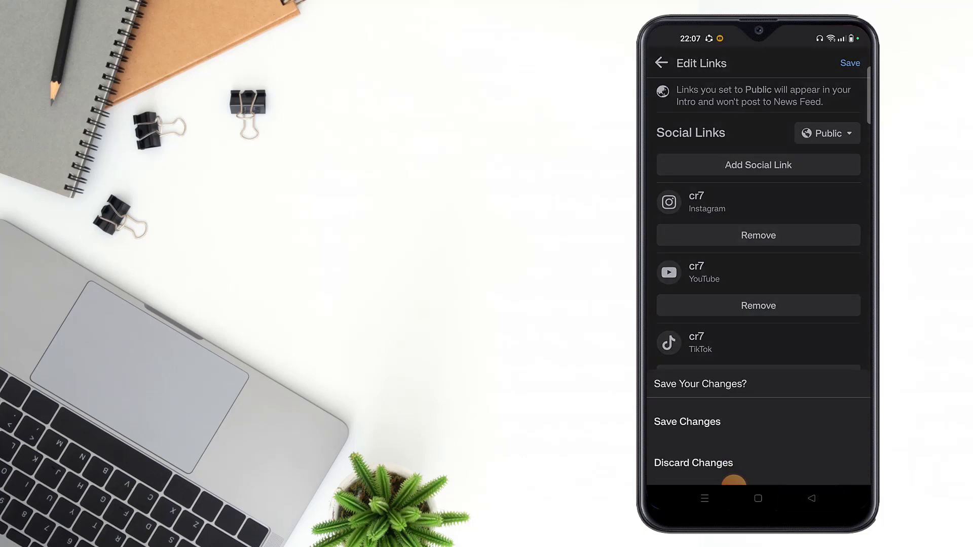
key(Escape)
scroll(758, 281, down, 2)
scroll(757, 281, down, 5)
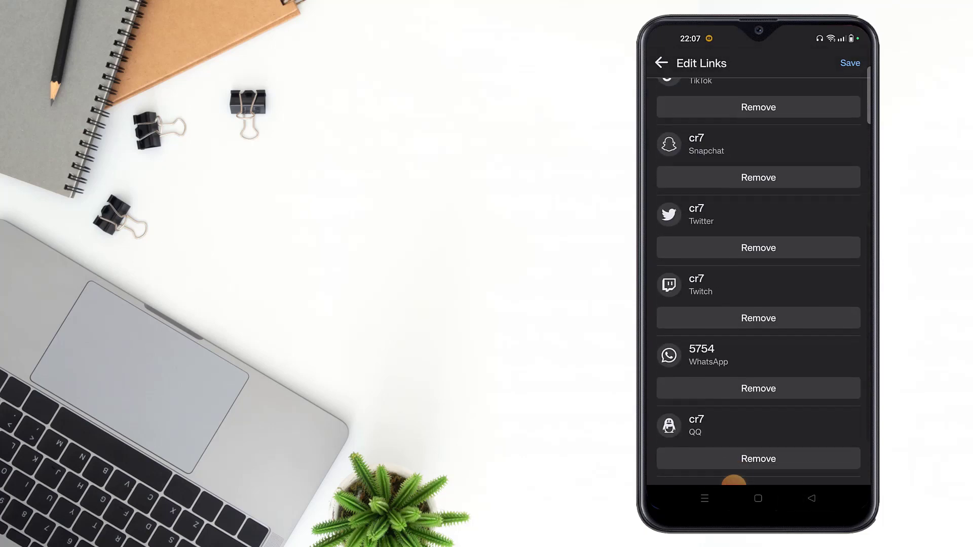
click(850, 63)
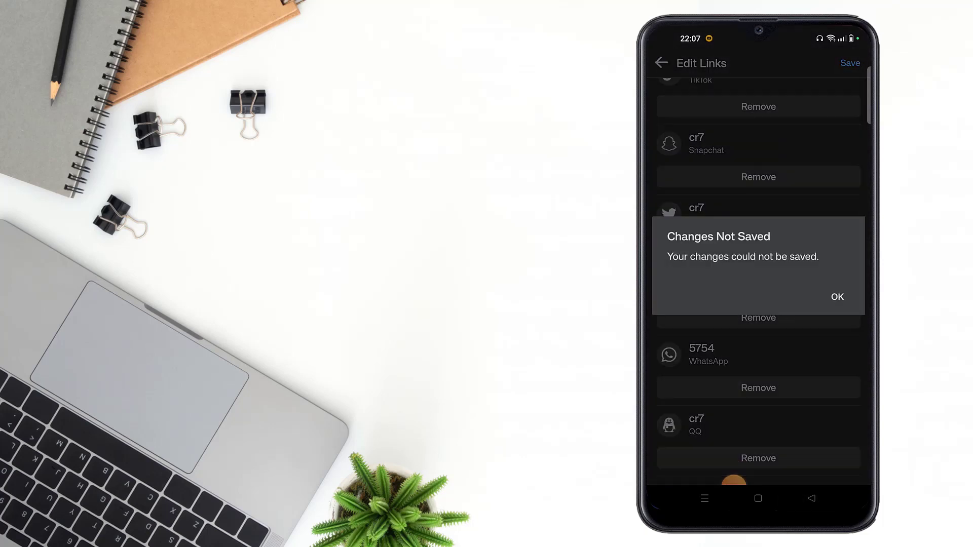
Dismiss the final save error and confirm Save Changes so the QQ cr7 link is kept.
click(836, 295)
key(Escape)
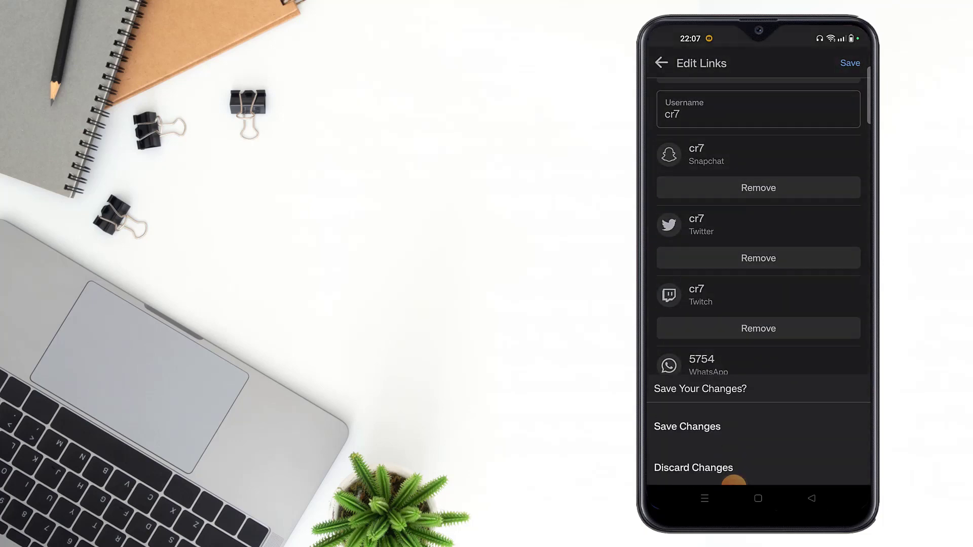
key(Escape)
Return from Profile Settings to the profile page showing QQ cr7 among the details.
key(Escape)
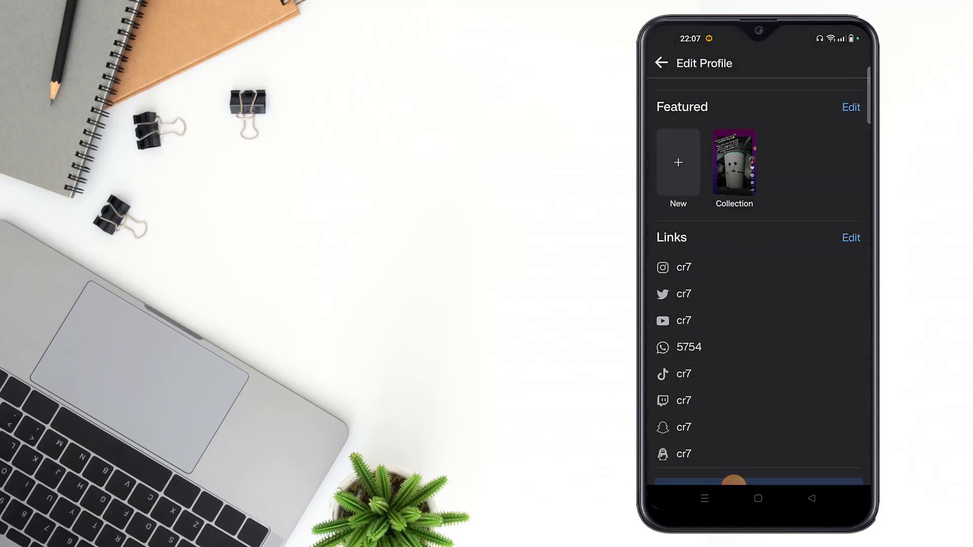
key(Escape)
key(Escape)
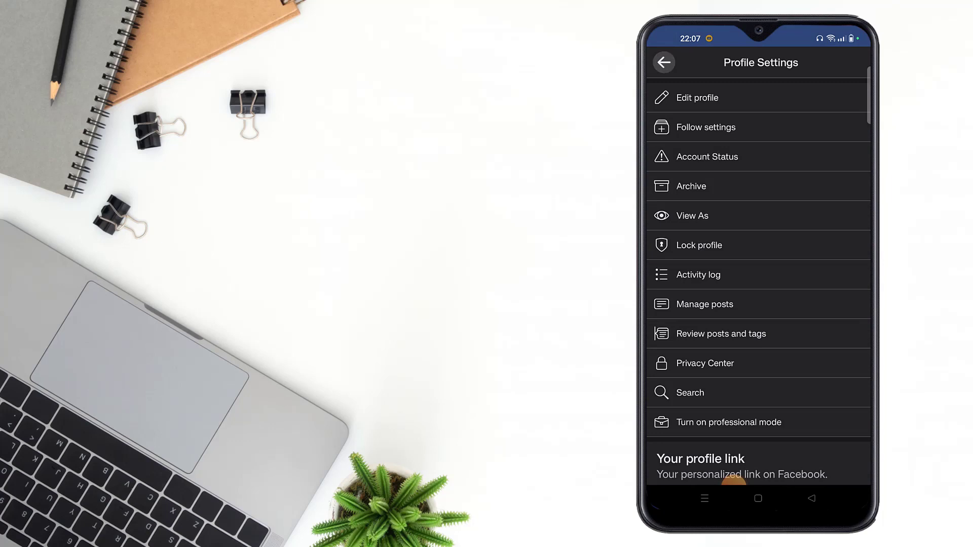
scroll(758, 304, down, 10)
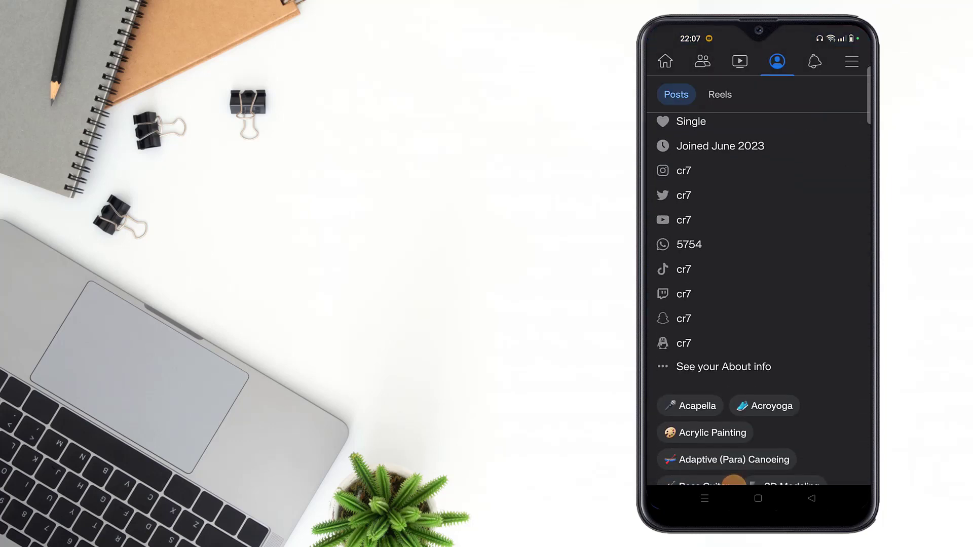
scroll(733, 484, up, 5)
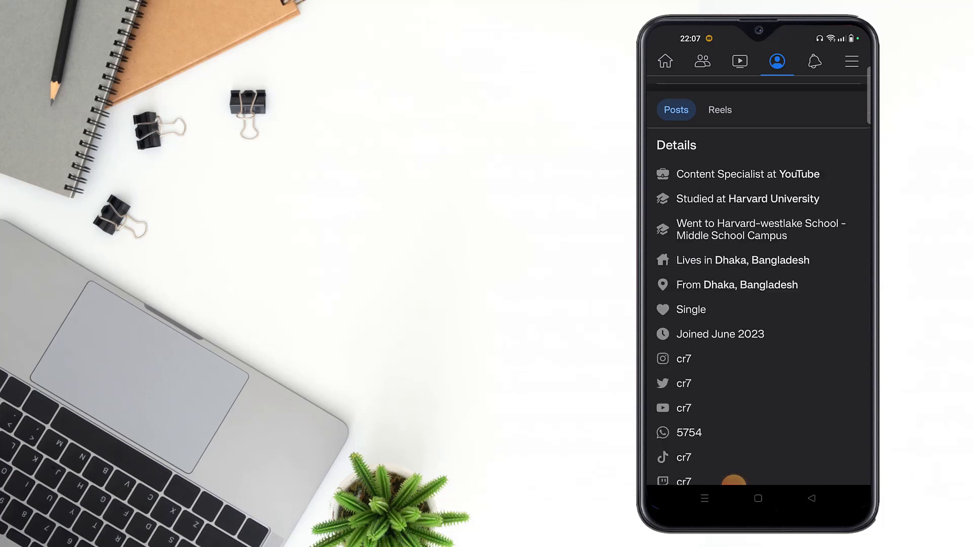
scroll(734, 480, up, 5)
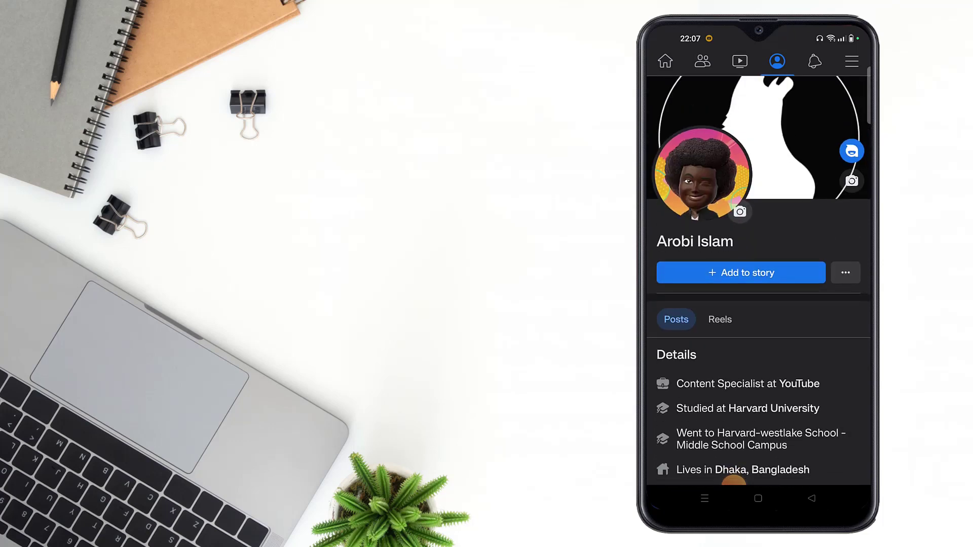